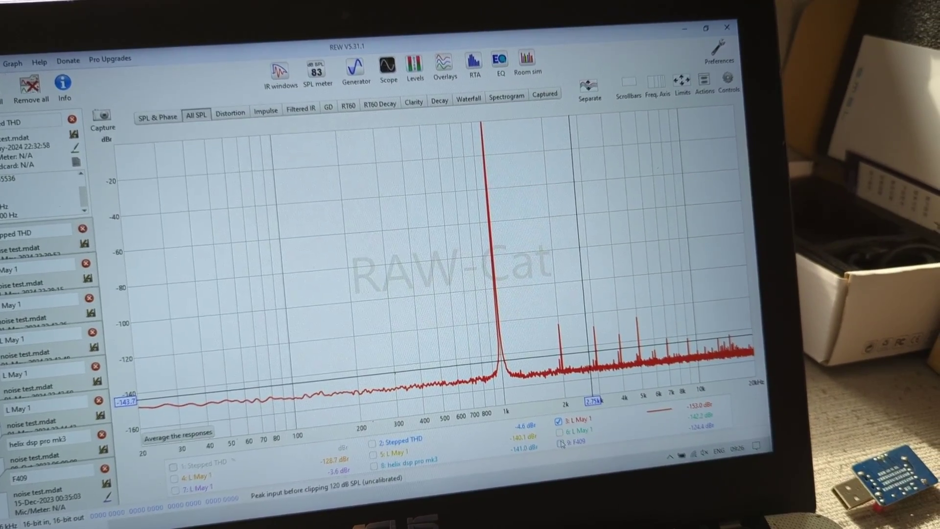
Step: Overlay the 9: F409 spectrum on the L May 1 1 kHz trace for comparison
click(567, 431)
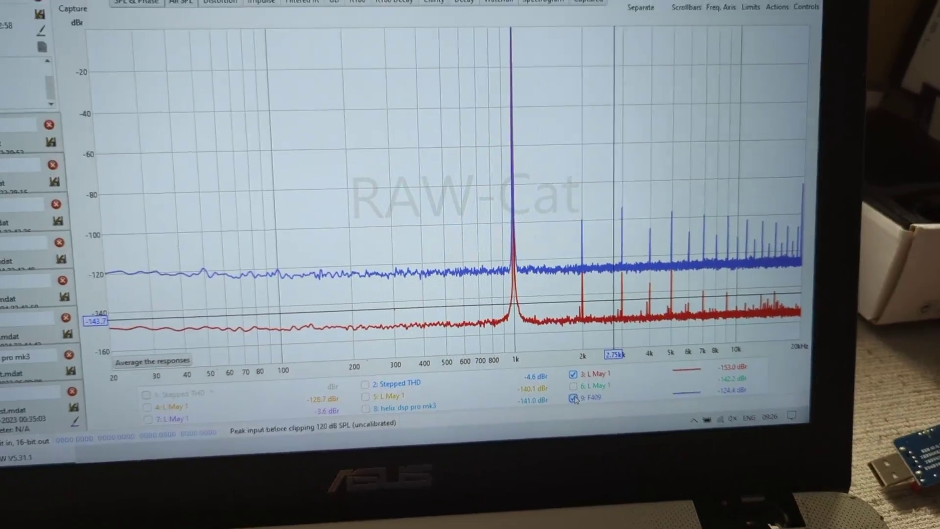
click(574, 403)
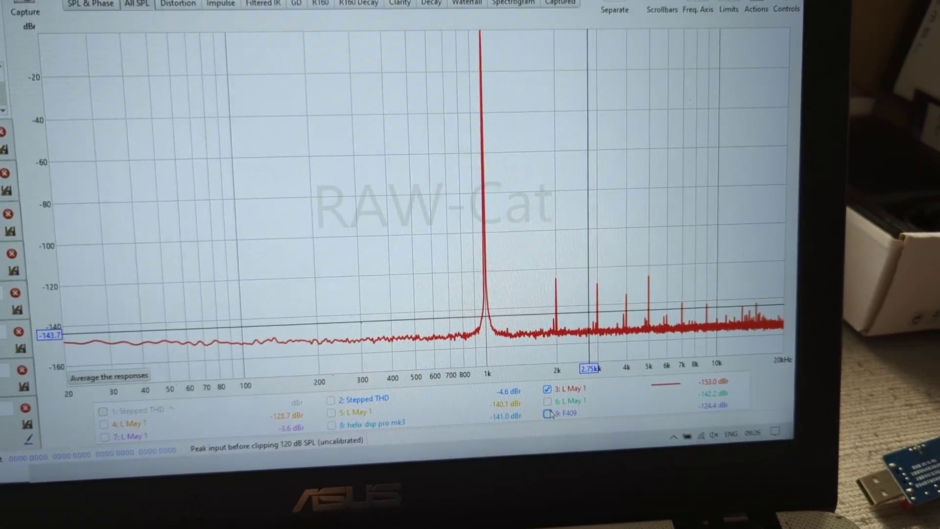
click(546, 412)
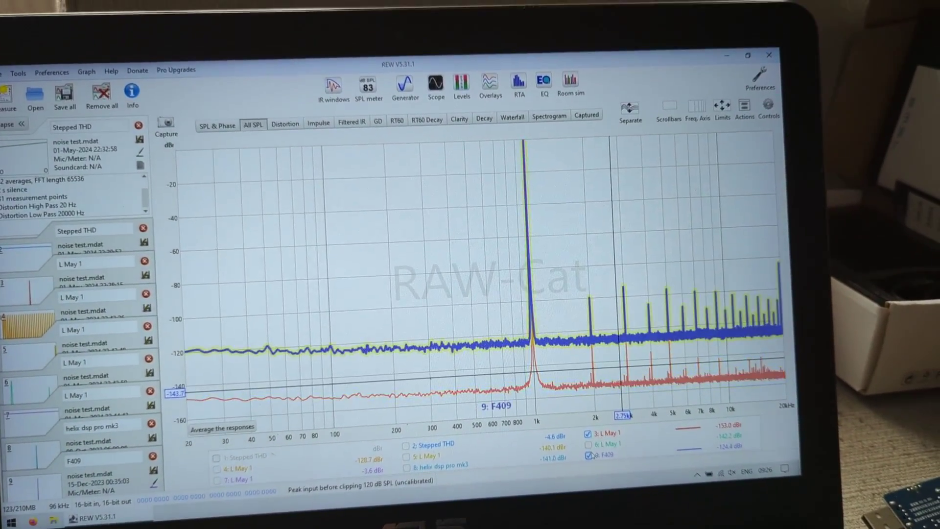
Step: Hide the F409 trace and overlay the helix dsp pro mk3 spectrum on L May 1
click(602, 430)
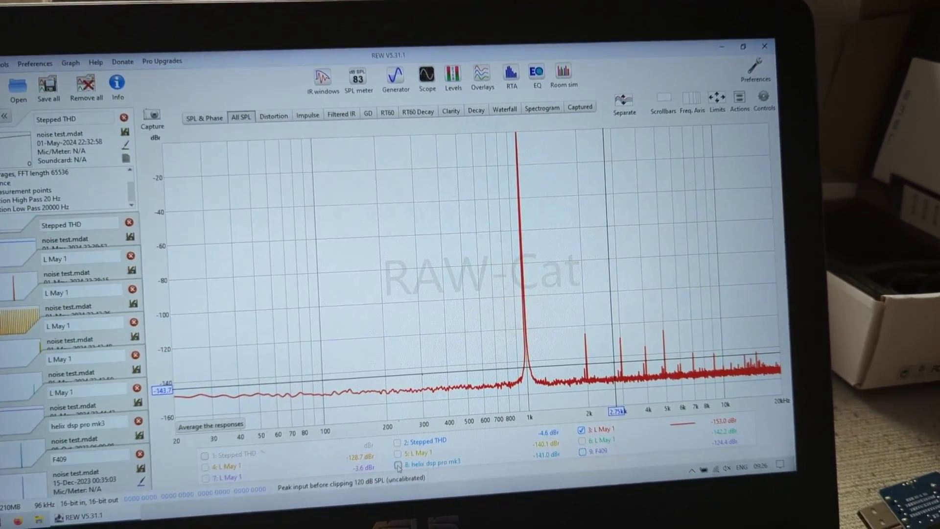
click(403, 471)
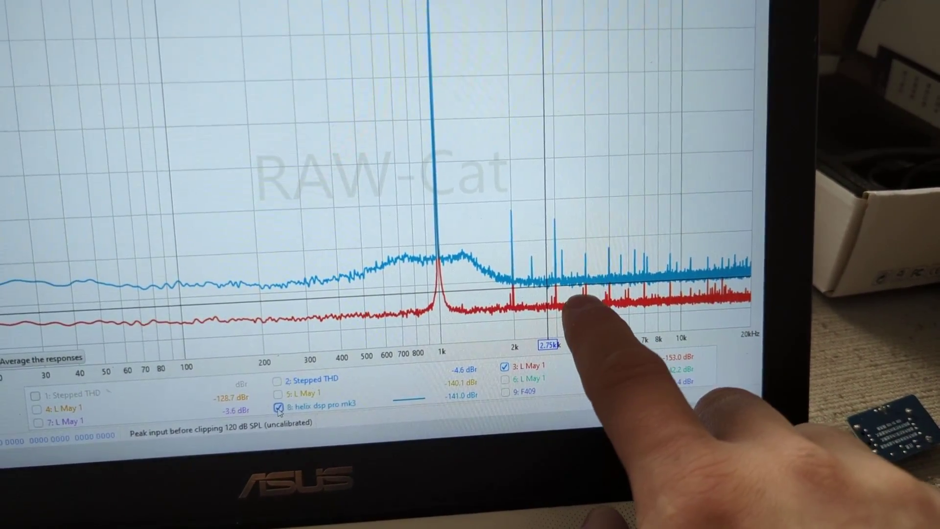
click(265, 388)
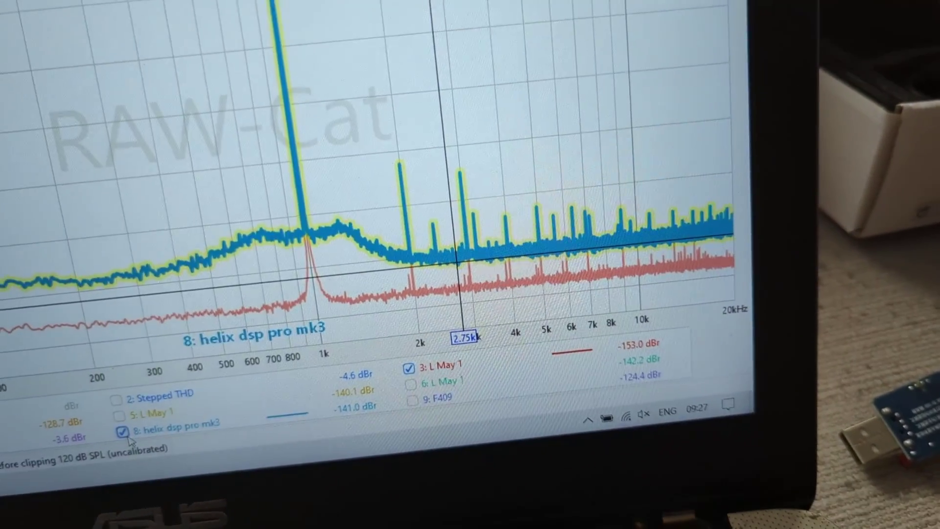
Step: Toggle the helix dsp pro mk3 trace off, leaving only L May 1 ticked
click(122, 432)
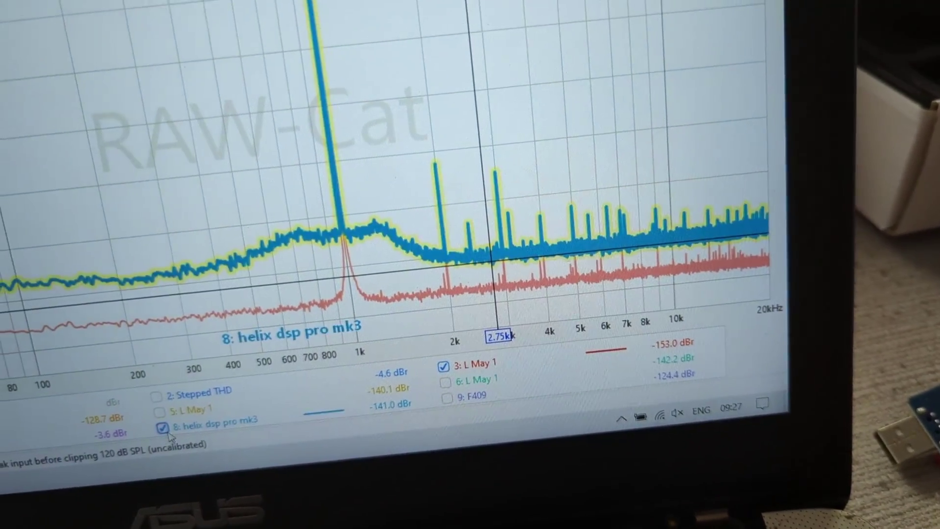
click(123, 431)
click(182, 430)
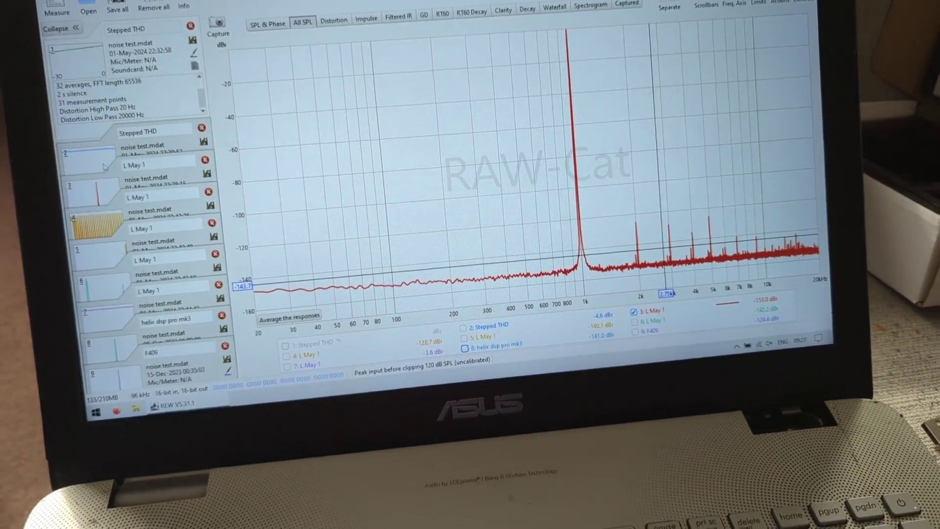
Step: Show another L May 1 measurement's 18/20 kHz twin-tone IMD spectrum and its distortion readouts
click(331, 20)
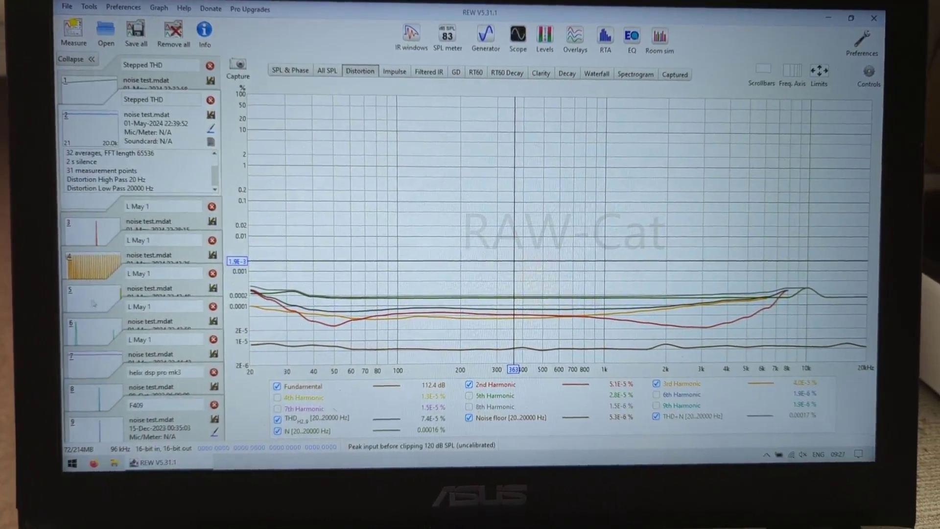
click(110, 331)
click(276, 64)
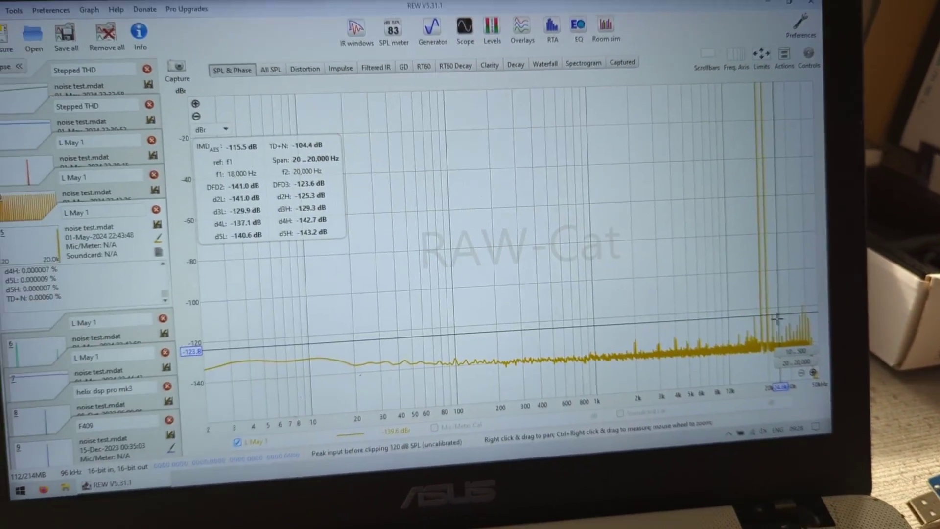
Step: Select the next L May 1 measurement, show levels in dBFS, and check the 20 kHz roll-off
key(Down)
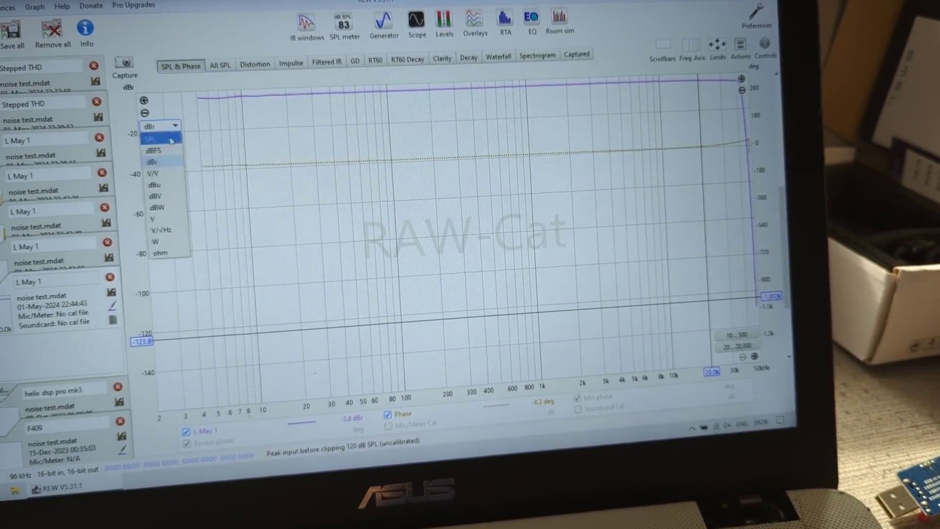
click(166, 150)
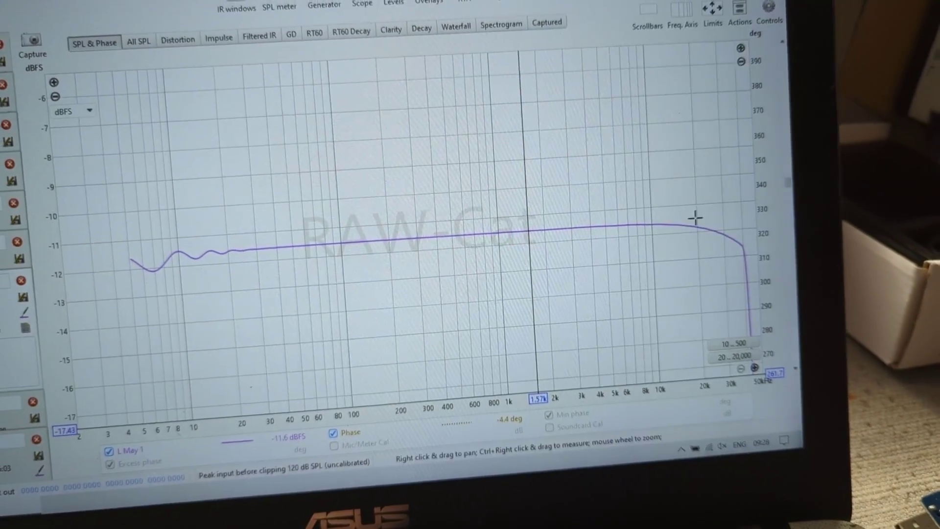
click(694, 217)
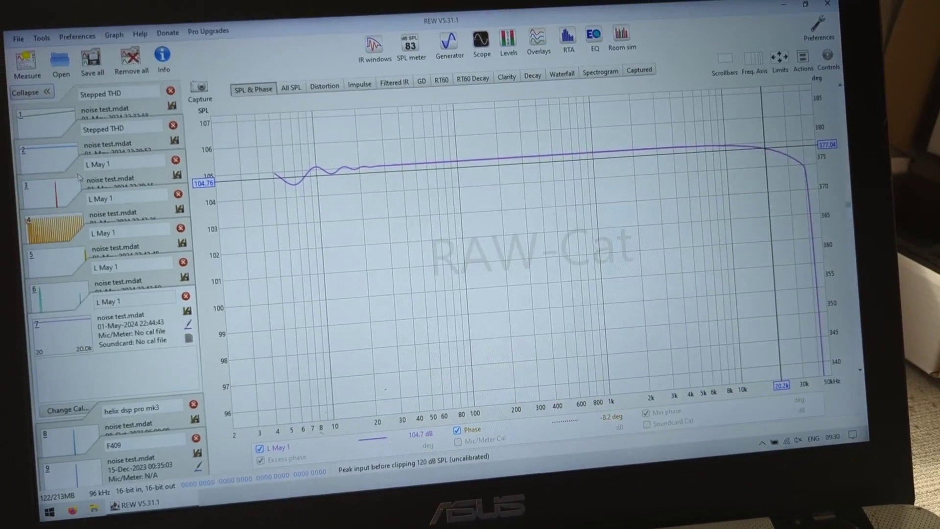
Step: Display measurement 3's 1 kHz loopback spectrum in dBr over 20 Hz–20 kHz, then open the Generator
click(103, 217)
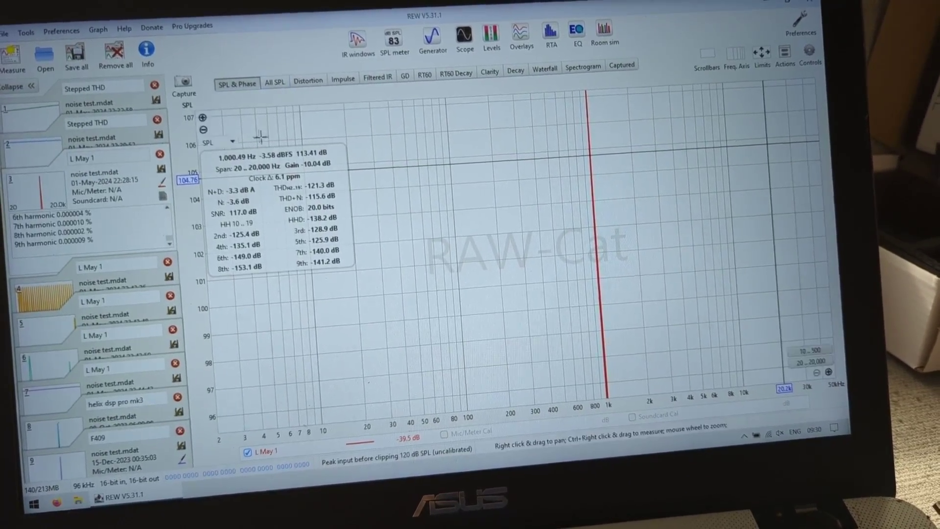
click(213, 178)
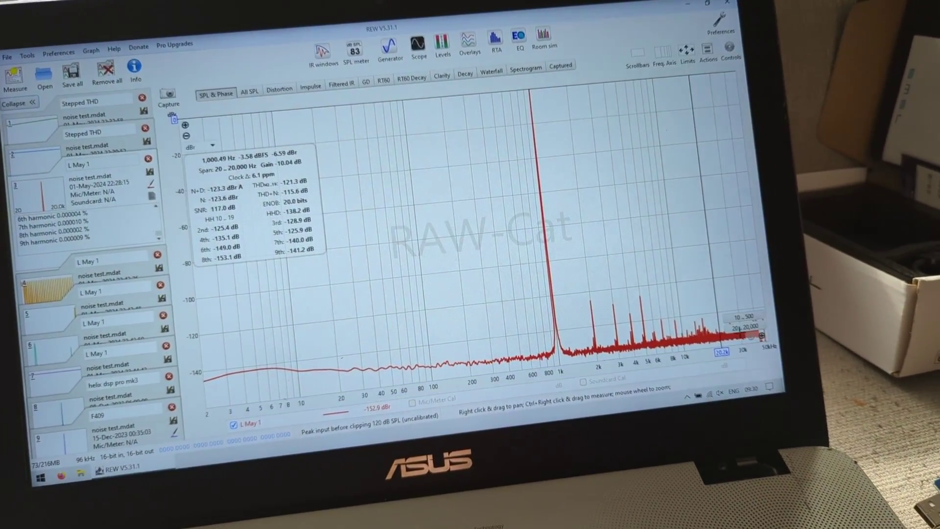
click(746, 326)
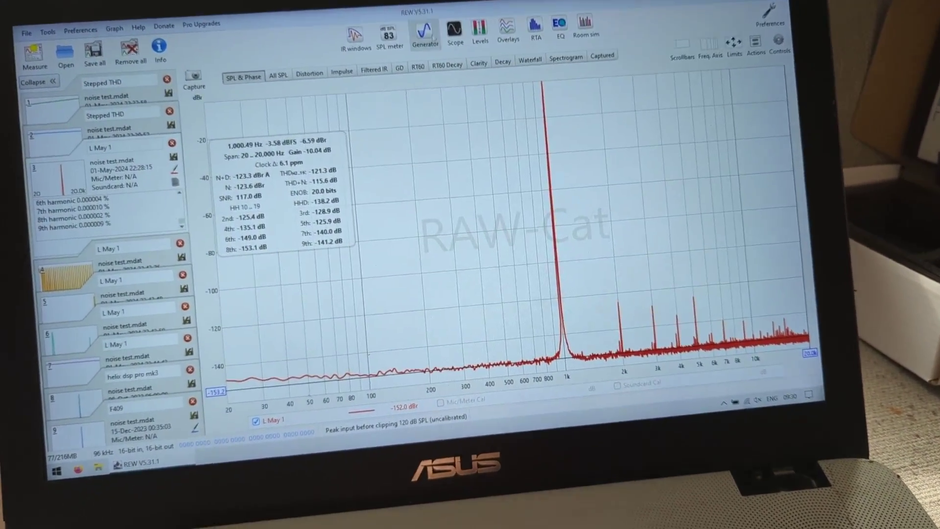
click(428, 32)
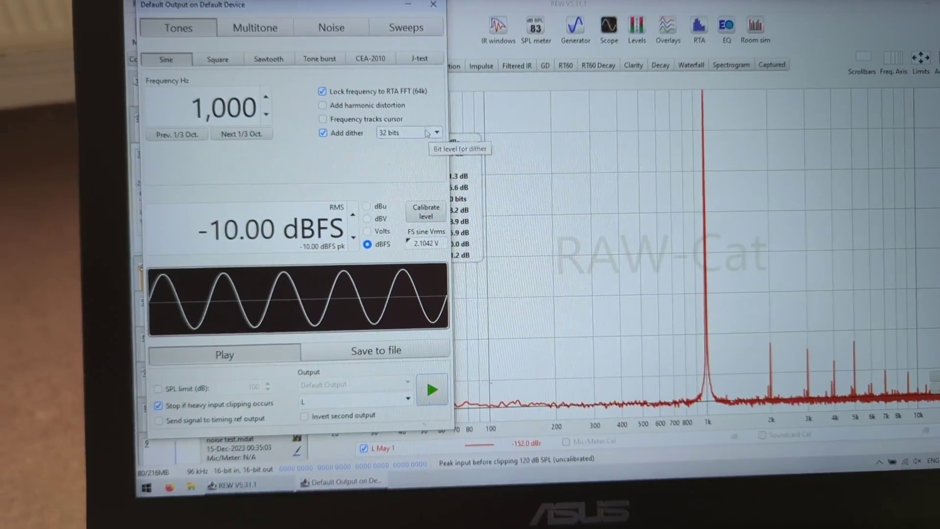
Step: Switch the generator's dither depth to 16 bits, then back to 32 bits
click(425, 133)
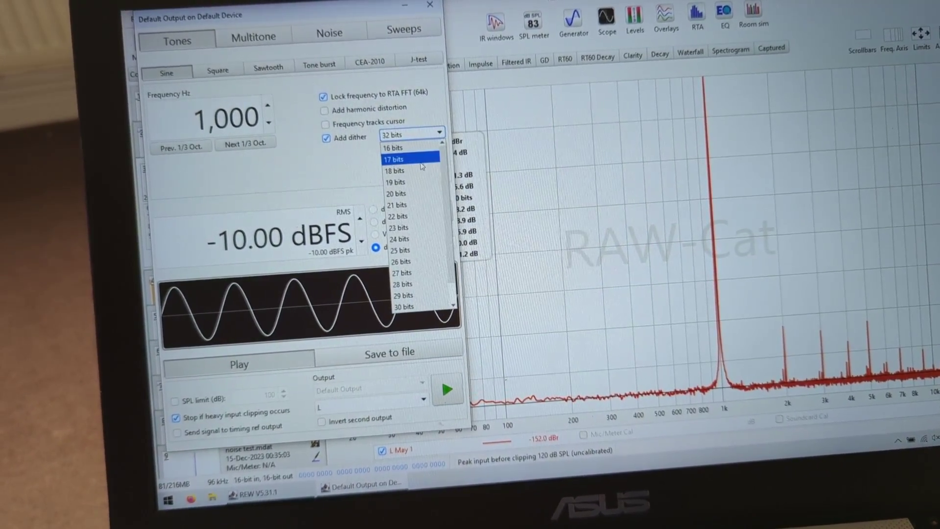
click(412, 147)
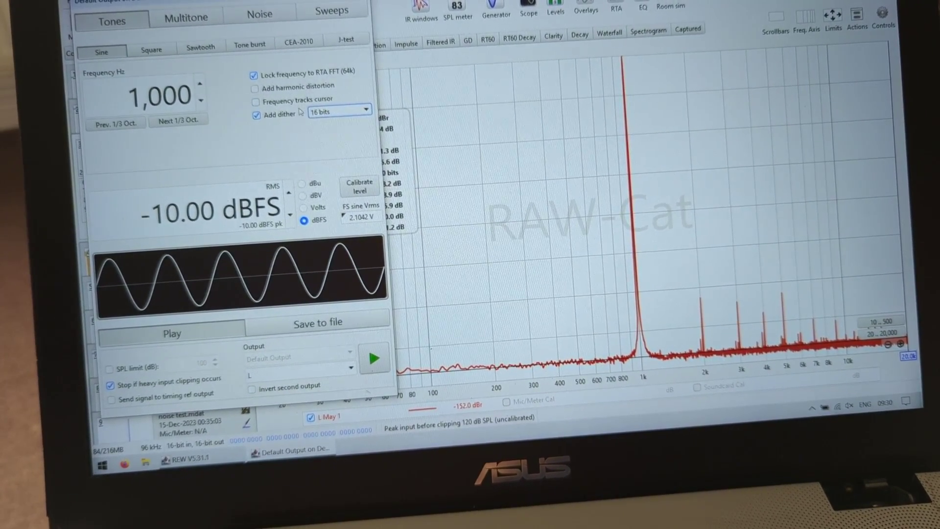
click(333, 277)
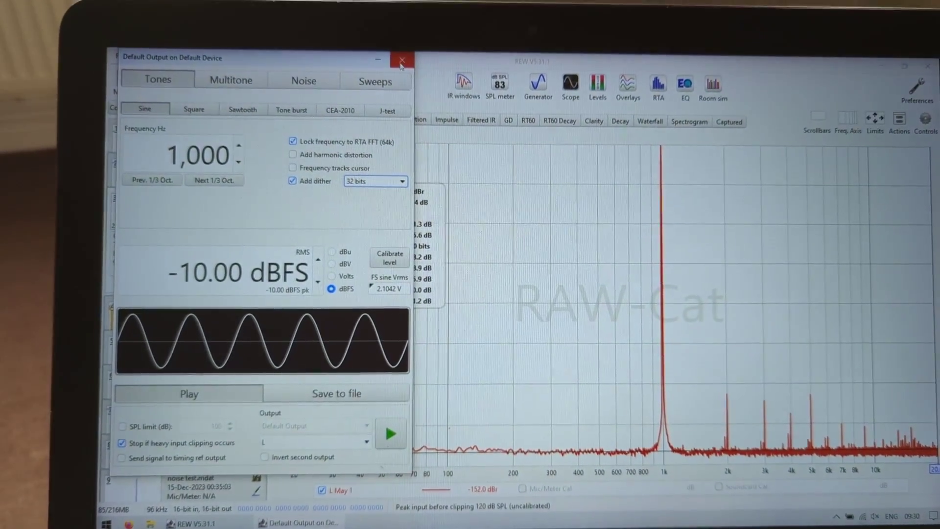
click(395, 67)
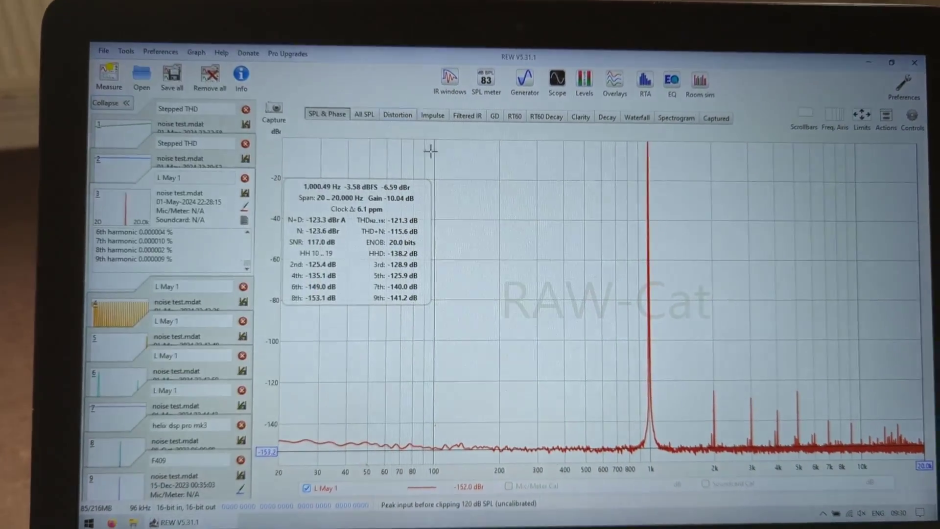